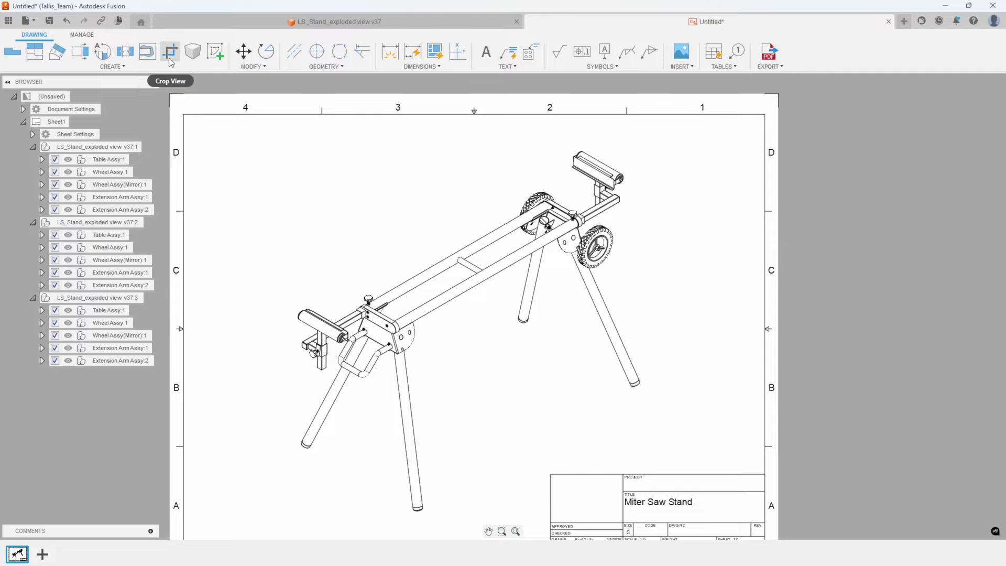
# Start a crop view on the full isometric stand, framing the end with the carrying handle and its roller support.
pyautogui.click(116, 67)
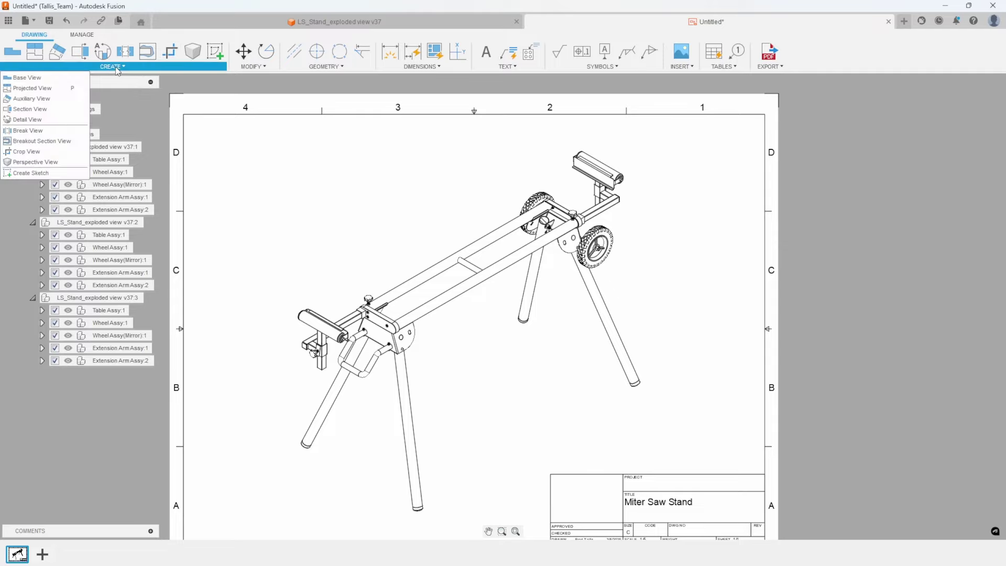
pyautogui.click(26, 152)
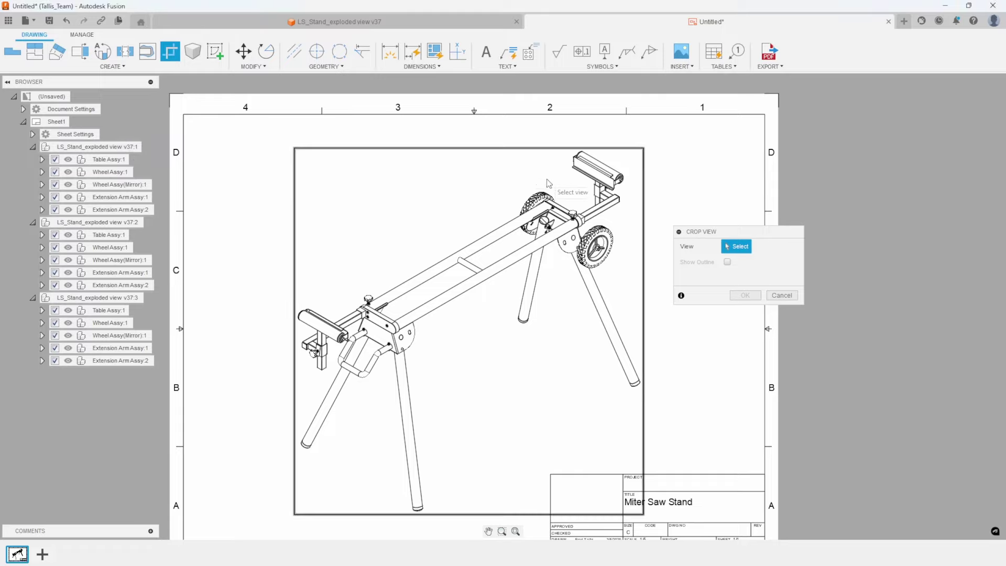
pyautogui.click(578, 166)
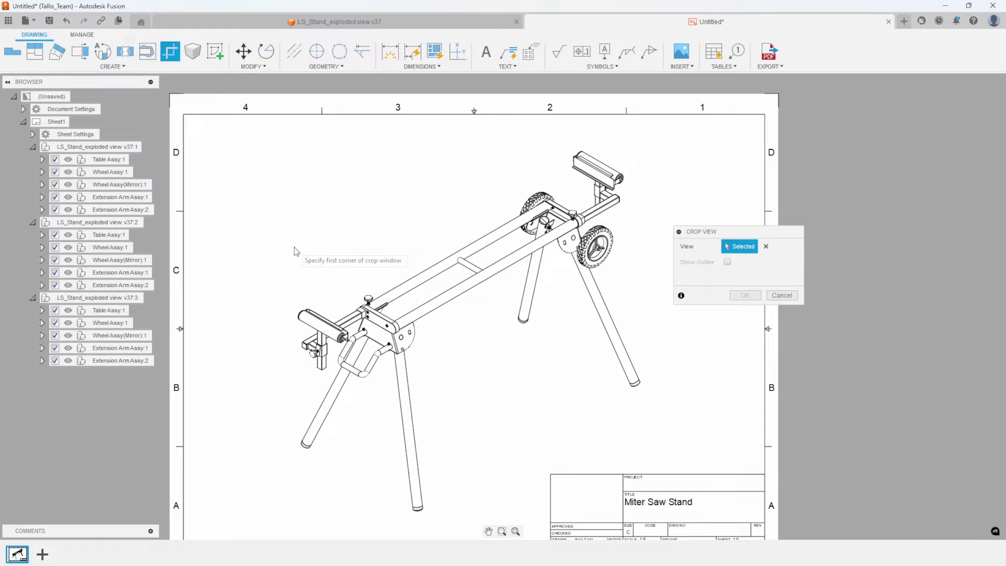
pyautogui.click(273, 263)
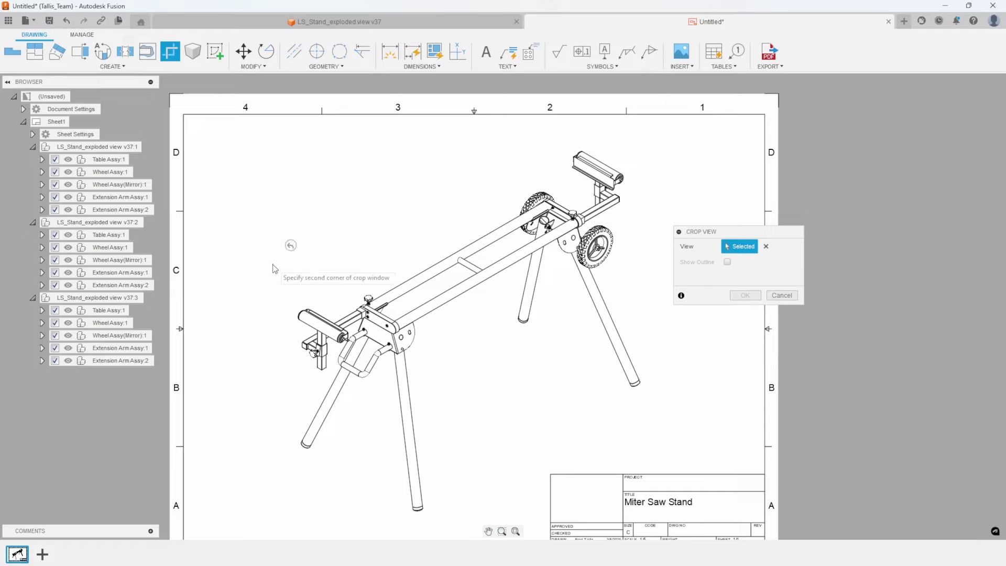
pyautogui.click(440, 407)
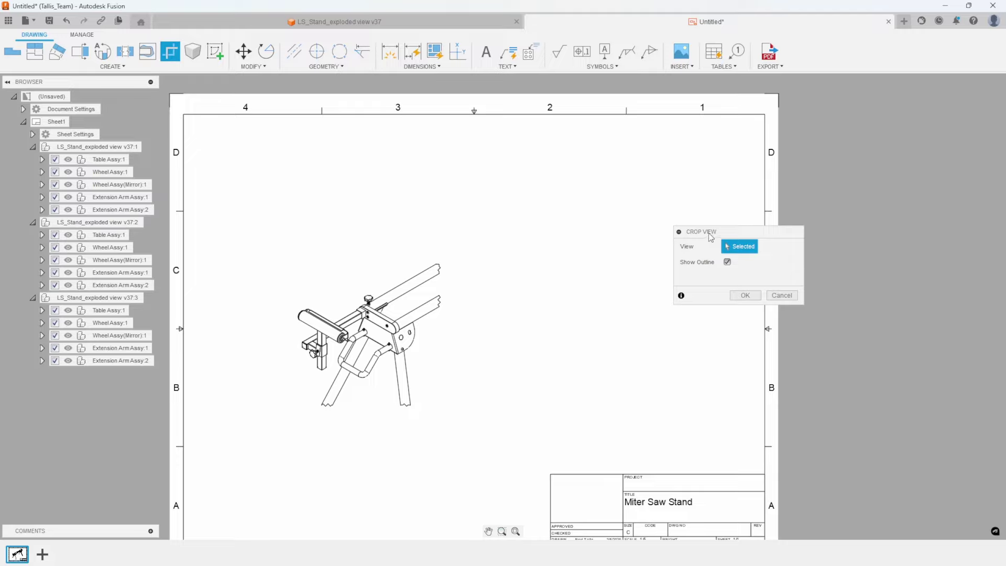
# Try Show Outline off and back on, accept the crop, and move the cropped view up and to the left on the sheet.
pyautogui.moveTo(708, 232); pyautogui.dragTo(548, 254)
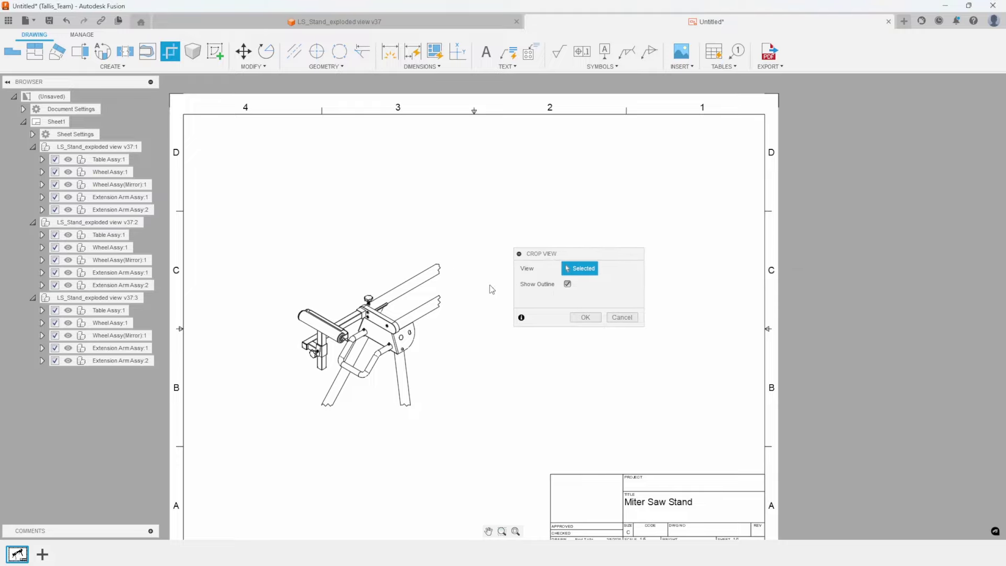
pyautogui.scroll(3, 396, 313)
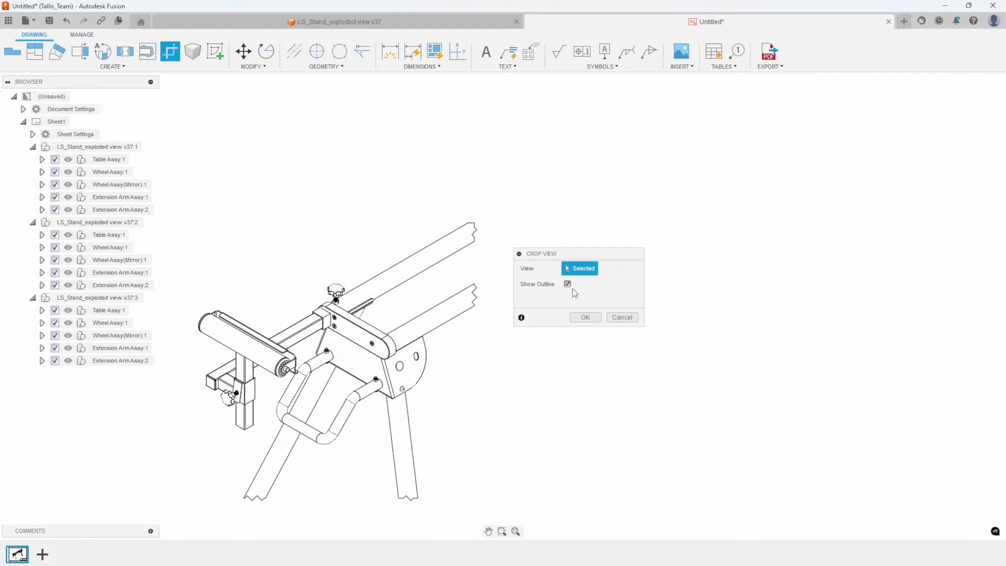
pyautogui.click(567, 284)
pyautogui.click(568, 284)
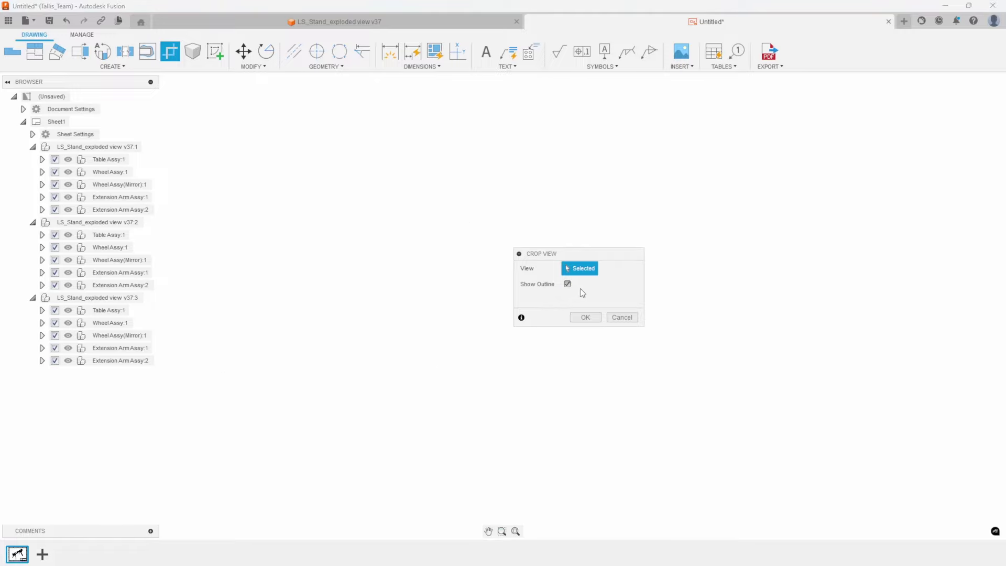
pyautogui.click(586, 317)
pyautogui.scroll(-5, 527, 353)
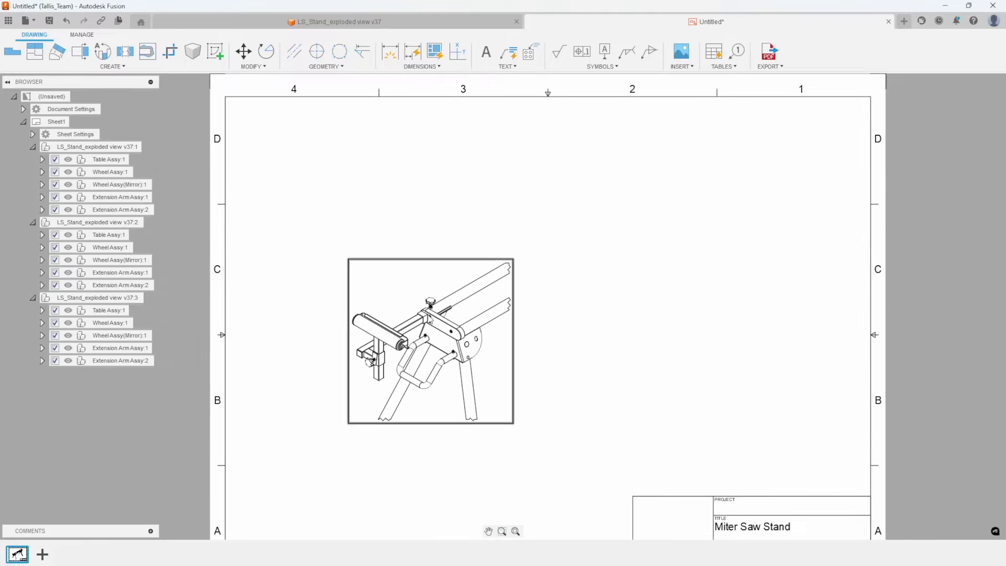
pyautogui.moveTo(430, 320)
pyautogui.mouseDown()
pyautogui.moveTo(428, 275)
pyautogui.moveTo(404, 275)
pyautogui.mouseUp()
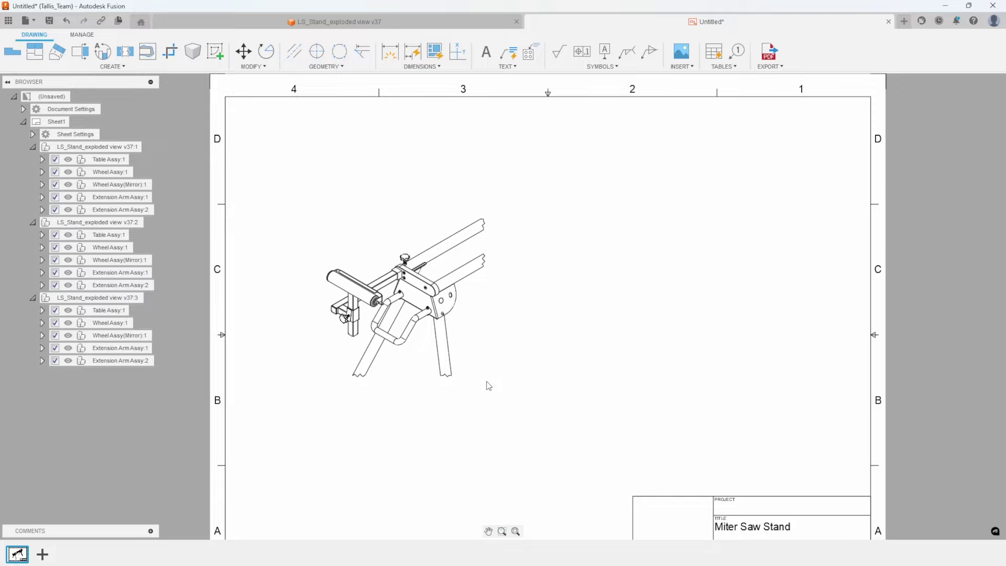
# Set the cropped view's style to Shaded and its scale to 1:4.
pyautogui.rightClick(441, 214)
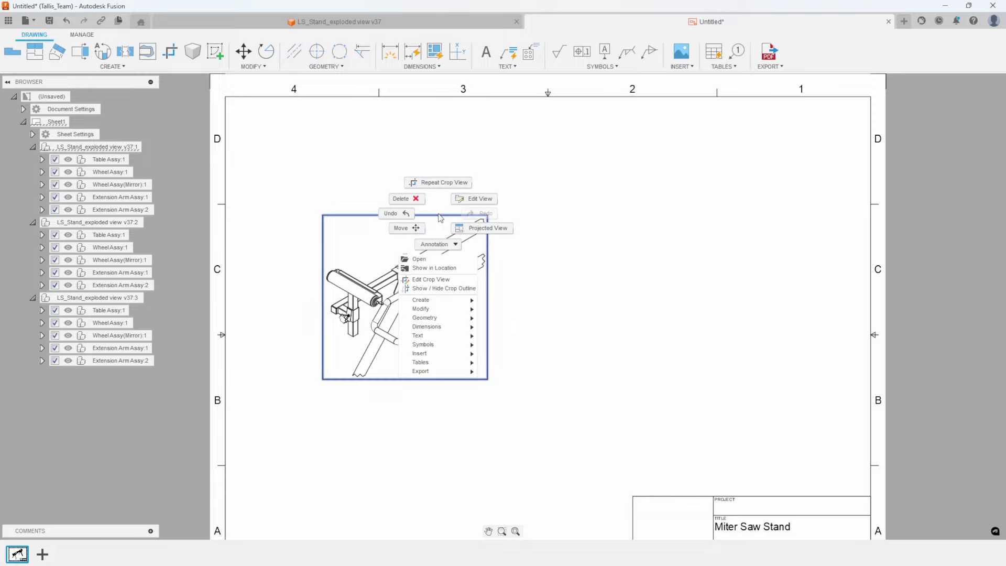
pyautogui.click(478, 203)
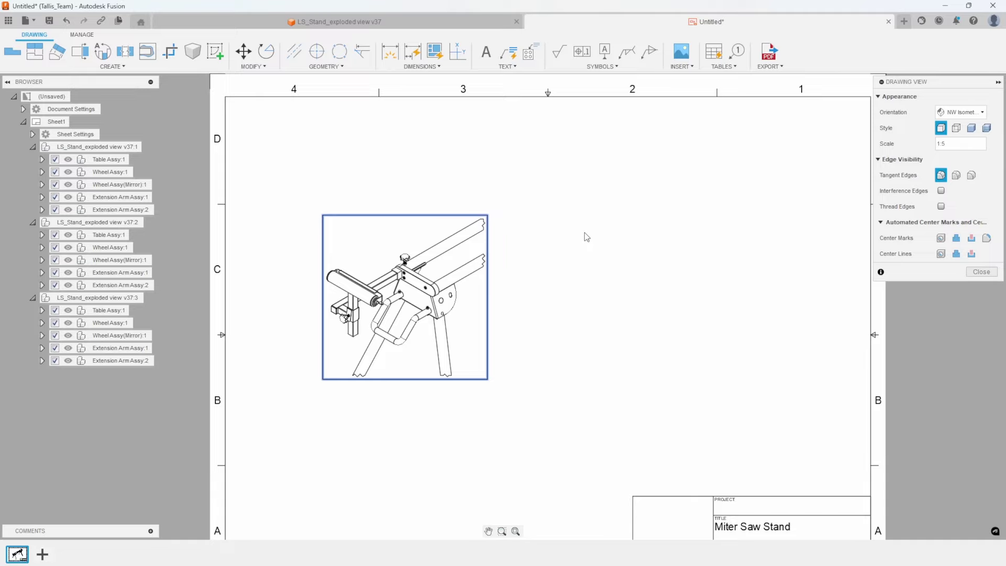
pyautogui.click(971, 130)
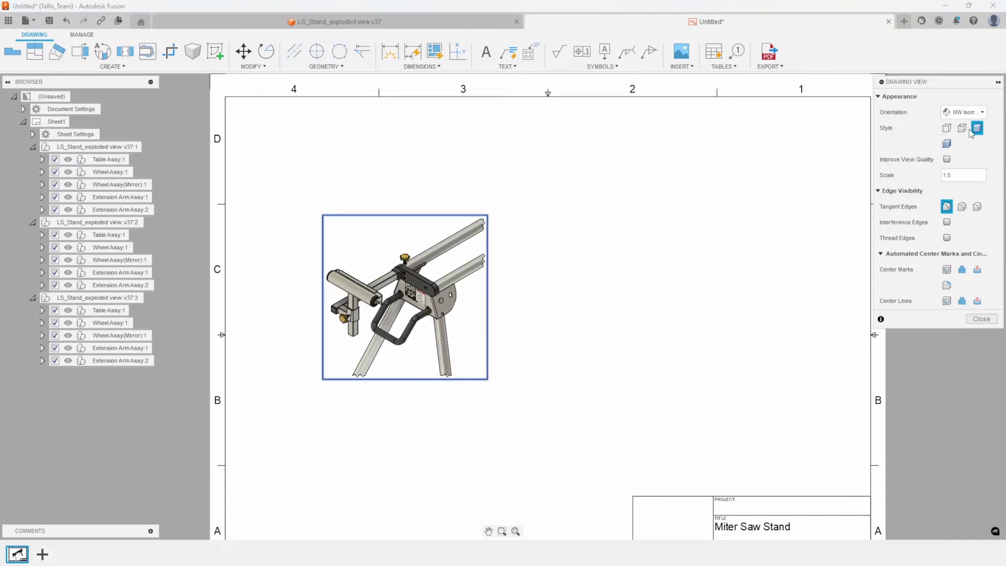
pyautogui.click(993, 179)
pyautogui.click(961, 87)
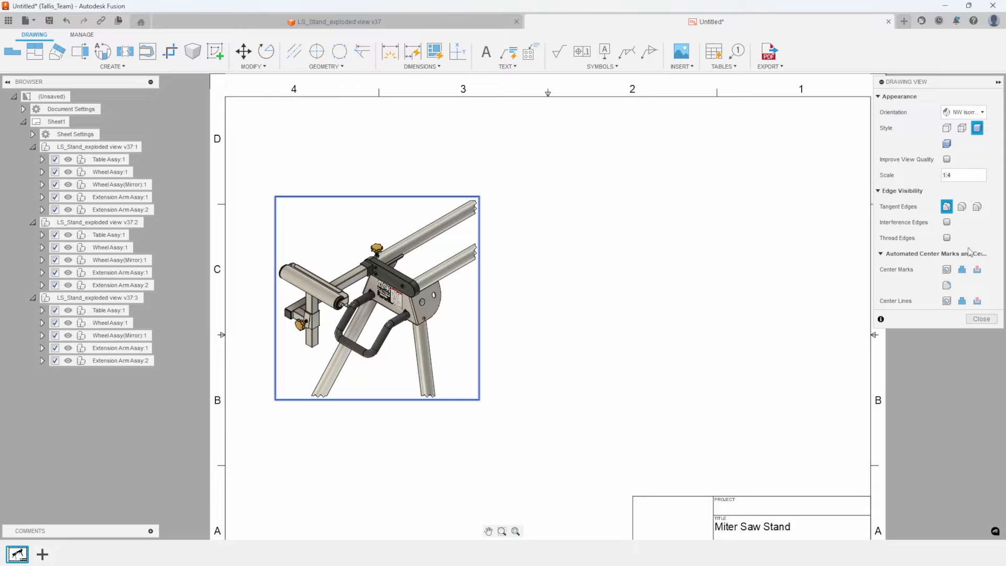
pyautogui.click(981, 319)
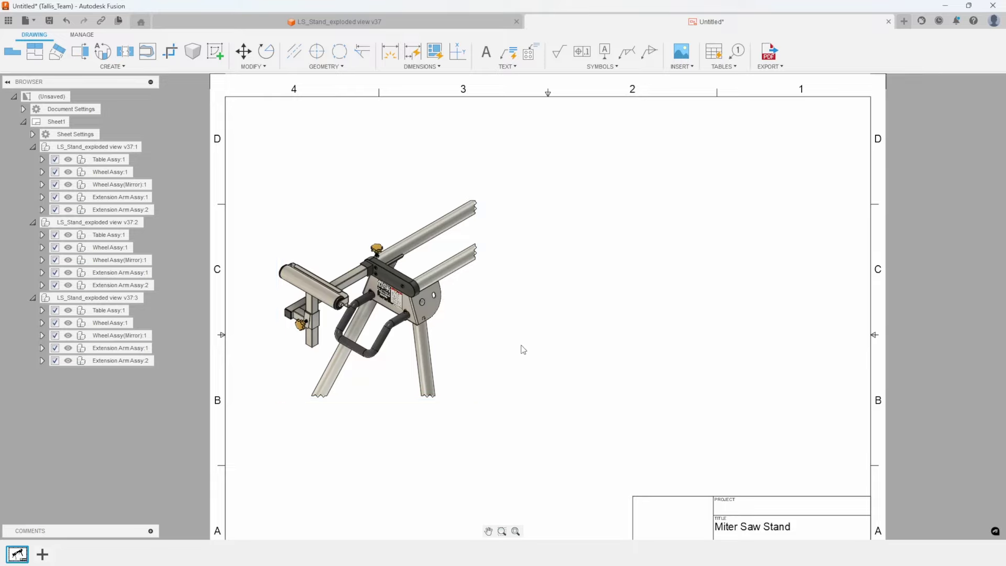
# Enlarge the crop boundary by extending its lower-right and upper-right corners outward to show more of the legs and rails.
pyautogui.click(422, 205)
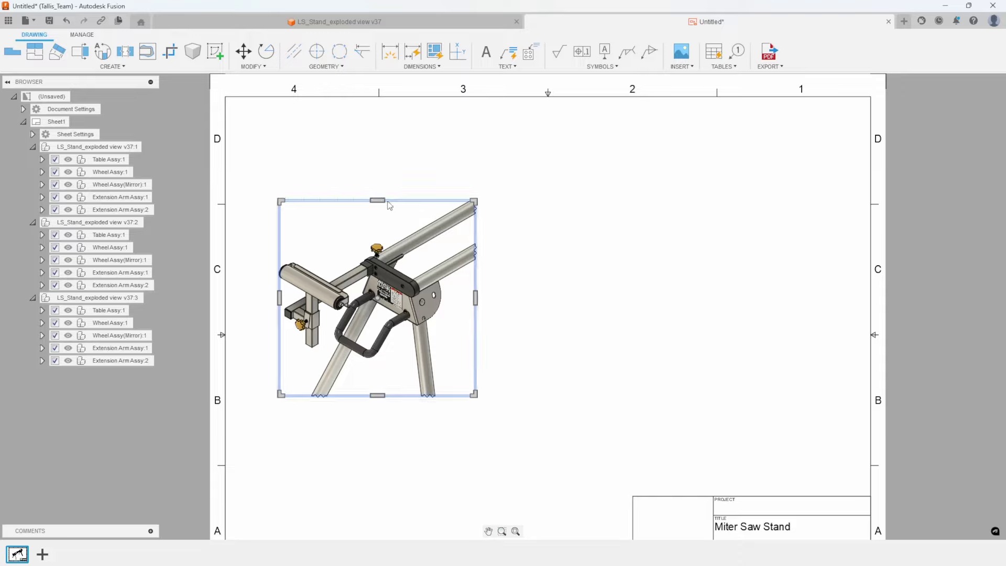
pyautogui.click(475, 396)
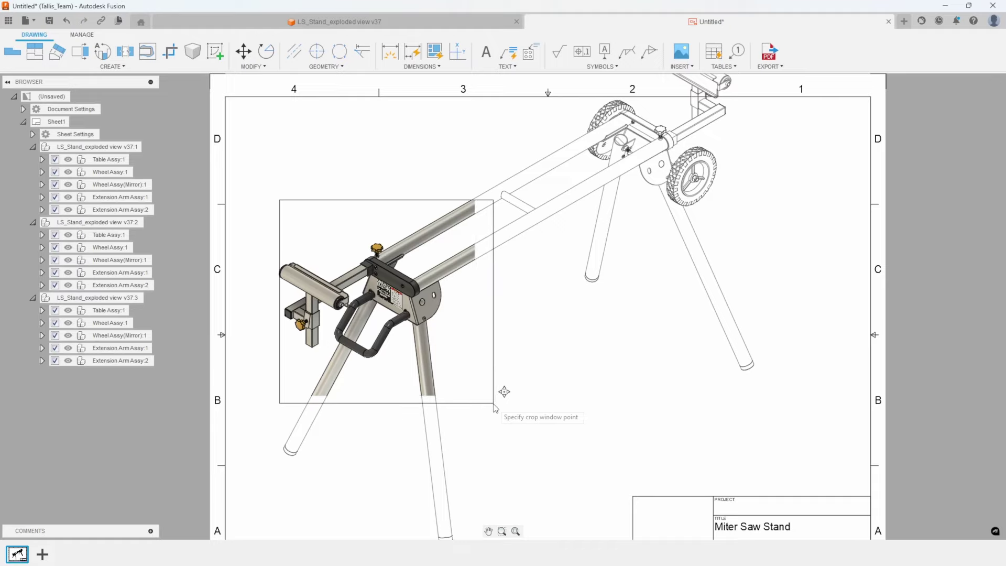
pyautogui.click(502, 417)
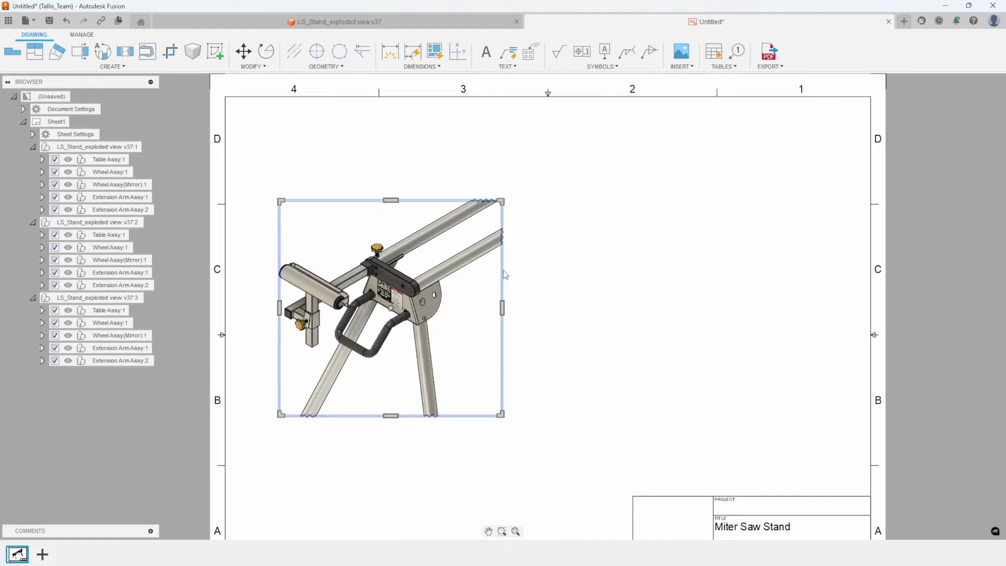
pyautogui.click(502, 201)
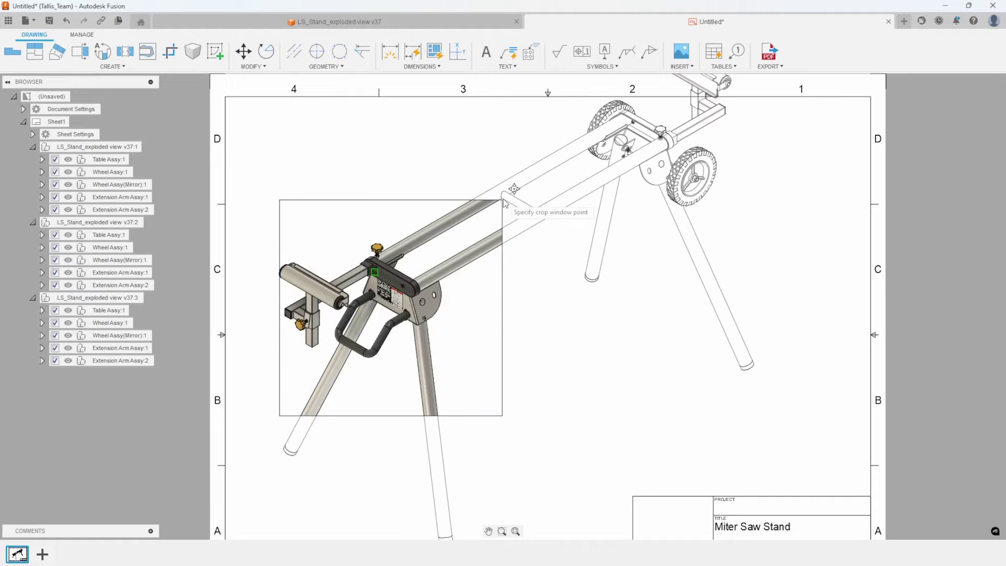
pyautogui.click(545, 159)
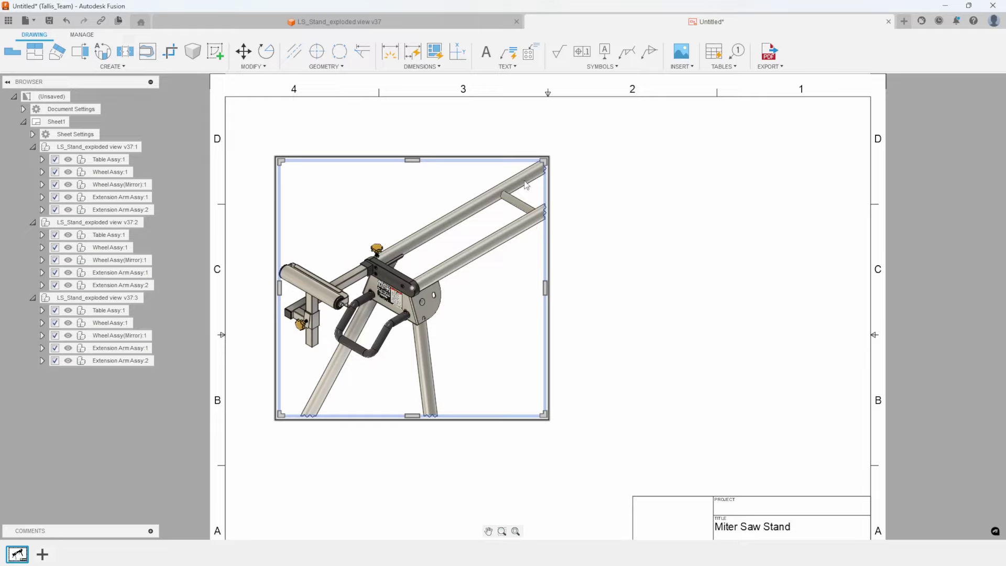
pyautogui.click(600, 283)
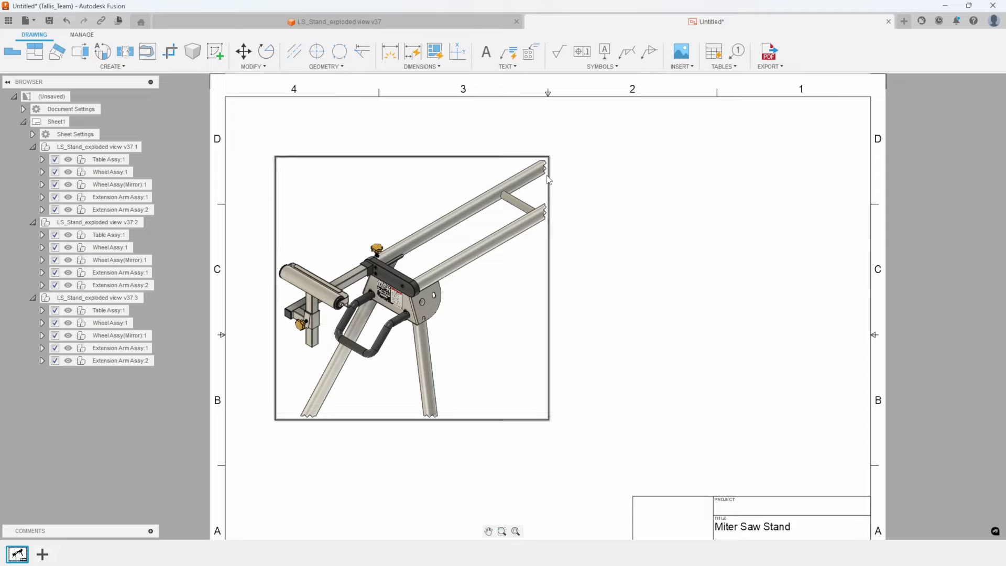
# Delete the crop boundary from the shaded view and undo the deletion.
pyautogui.click(495, 165)
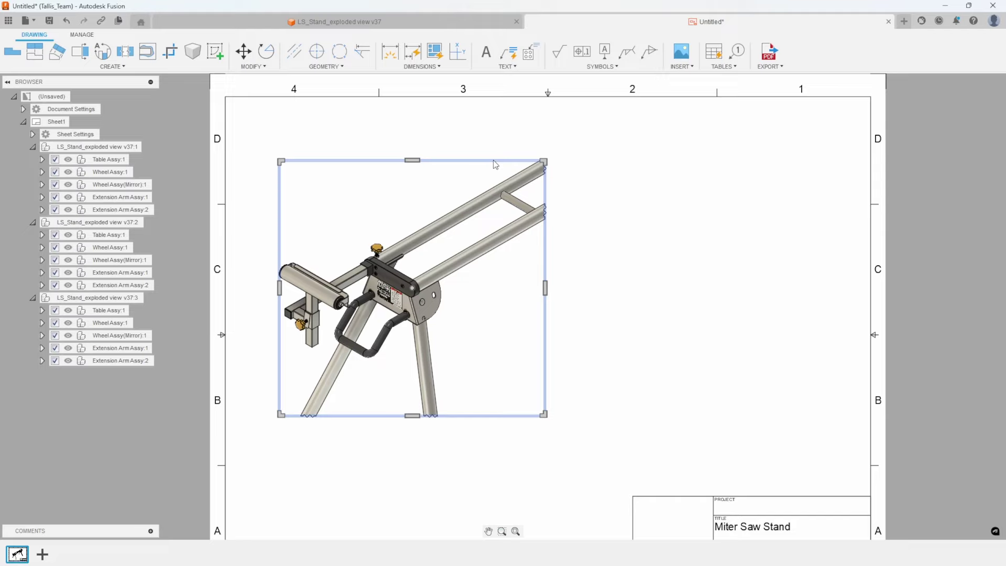
pyautogui.press('Delete')
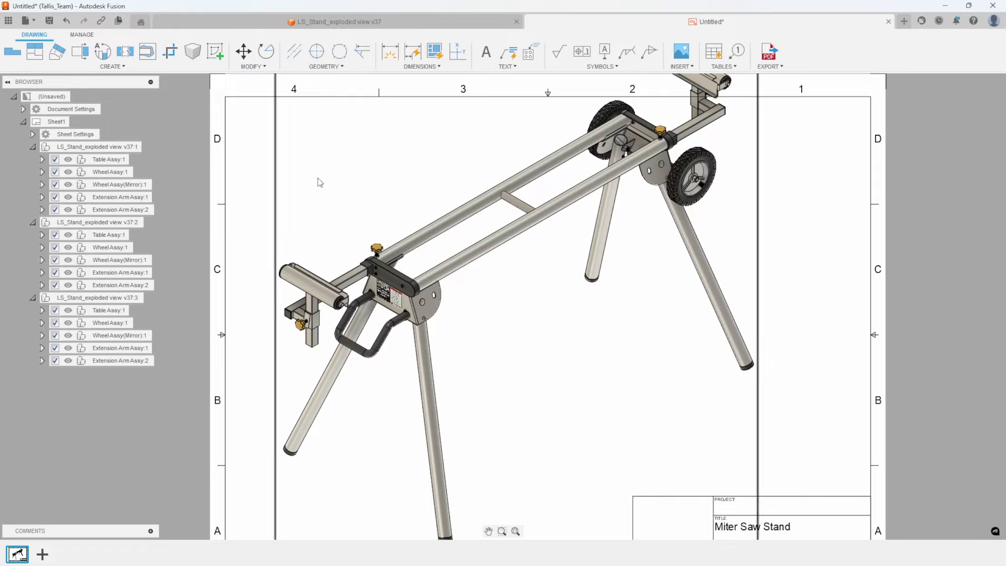
pyautogui.click(67, 21)
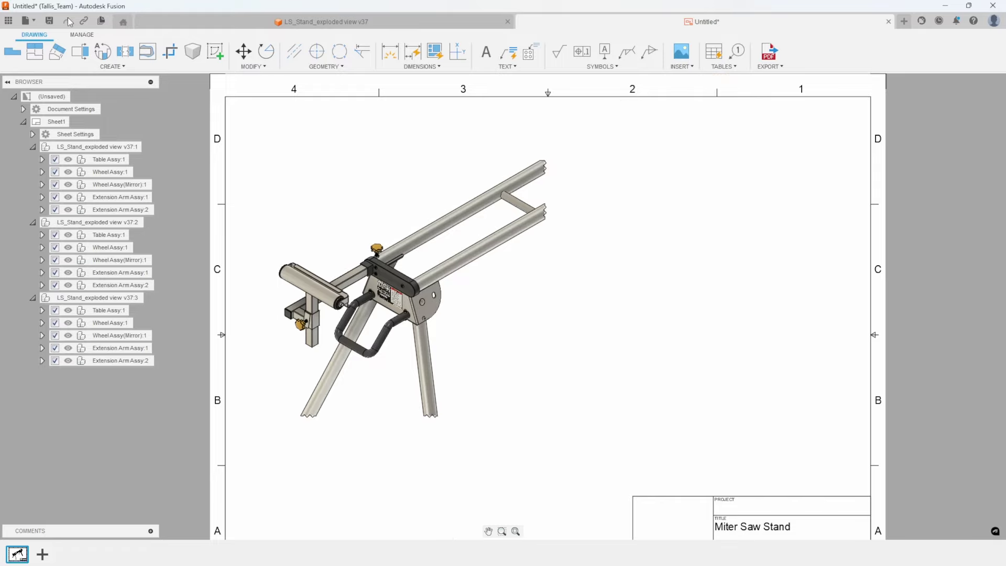
# Shift the cropped view slightly down and place a new NW Isometric base view at 1:4 near the sheet's centre, with full-length tangent edges.
pyautogui.moveTo(439, 227); pyautogui.dragTo(425, 257)
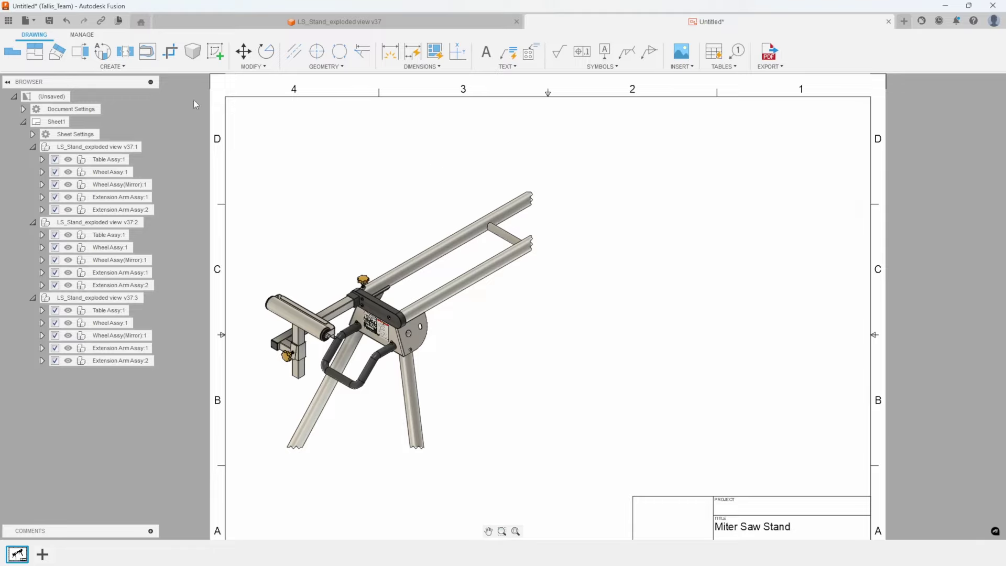
pyautogui.click(12, 51)
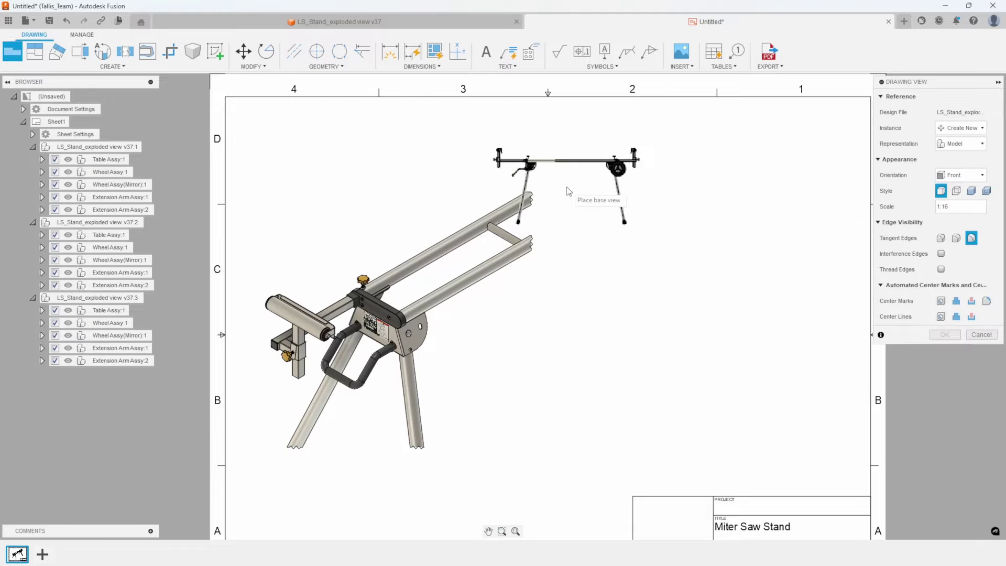
pyautogui.click(982, 176)
pyautogui.click(938, 342)
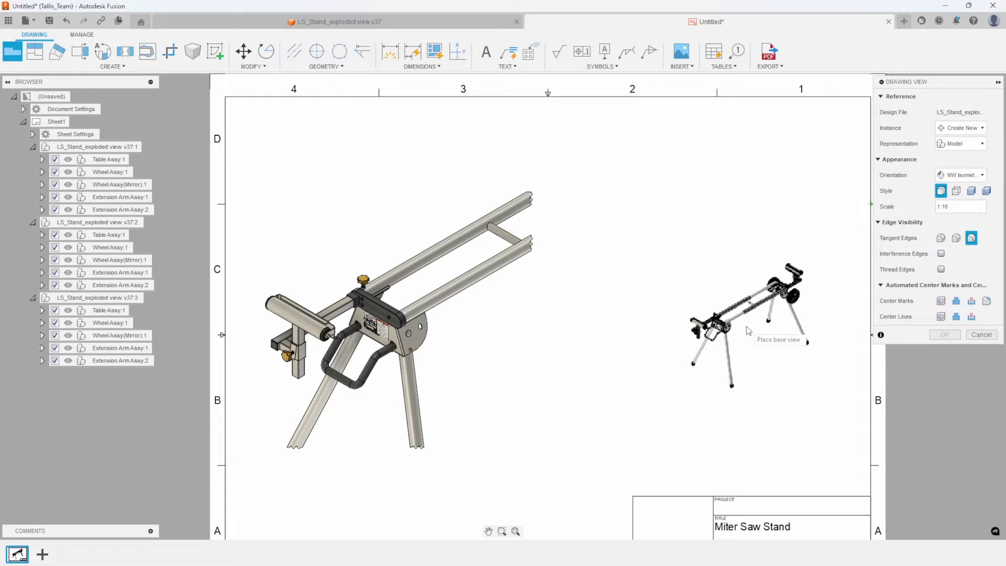
pyautogui.click(992, 207)
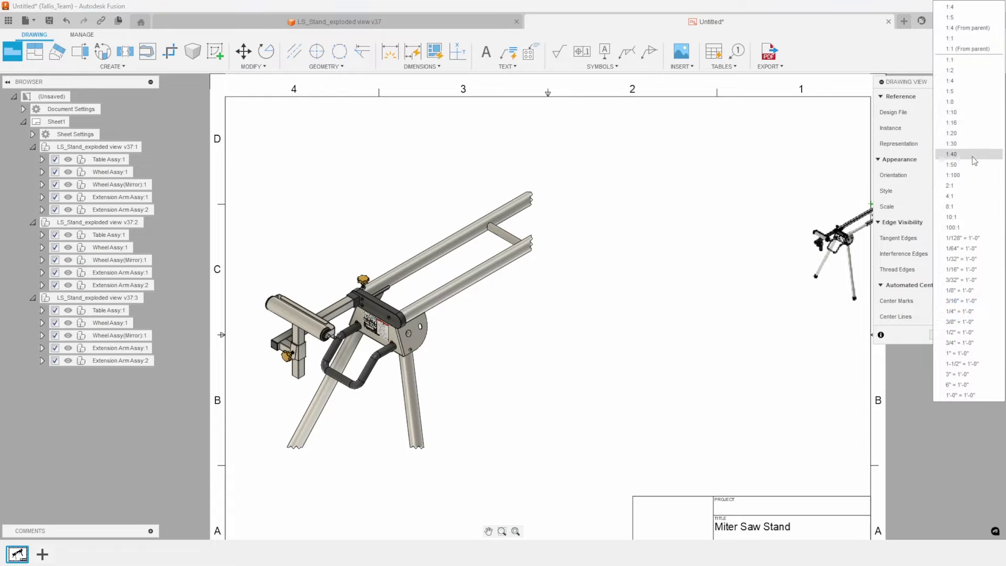
pyautogui.click(963, 81)
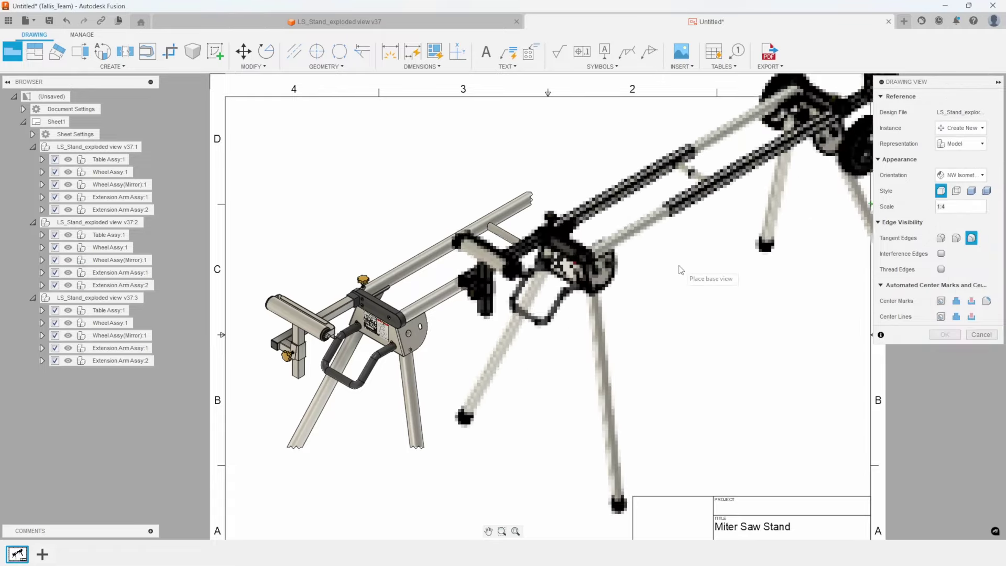
pyautogui.click(563, 402)
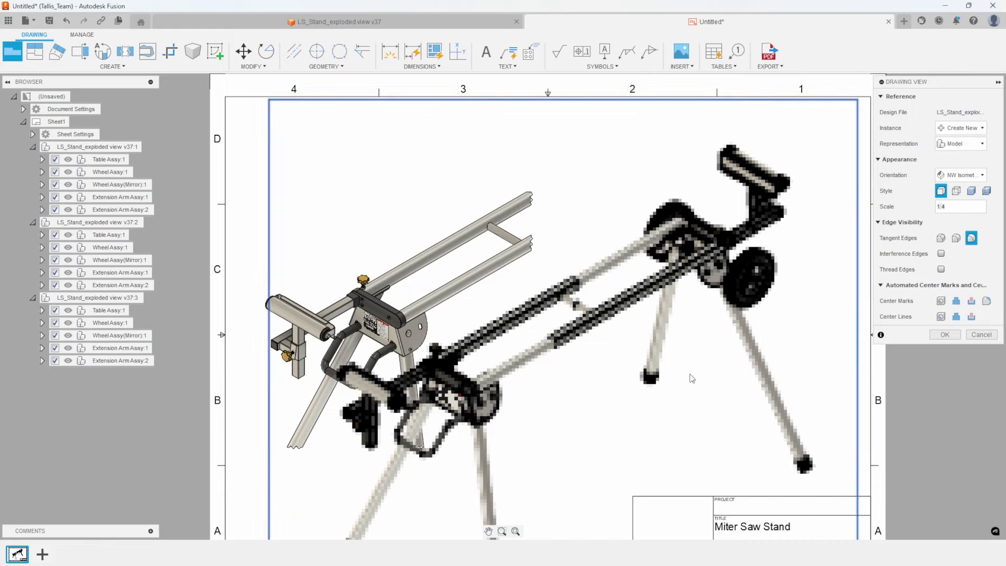
pyautogui.click(940, 238)
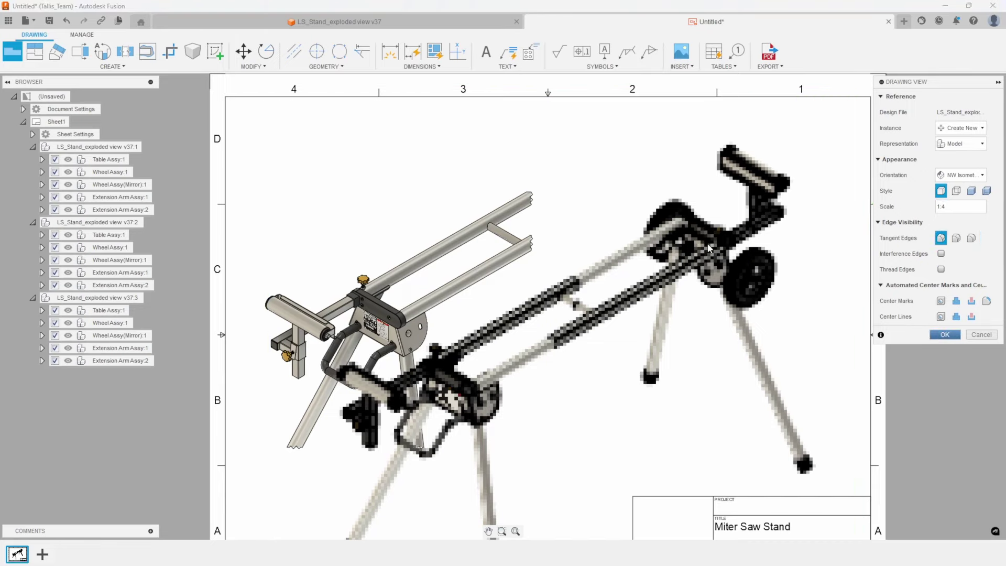
pyautogui.press('Return')
# Crop the new line-drawn isometric view with a rectangular window around the wheeled end, its roller support and the upper legs.
pyautogui.click(162, 52)
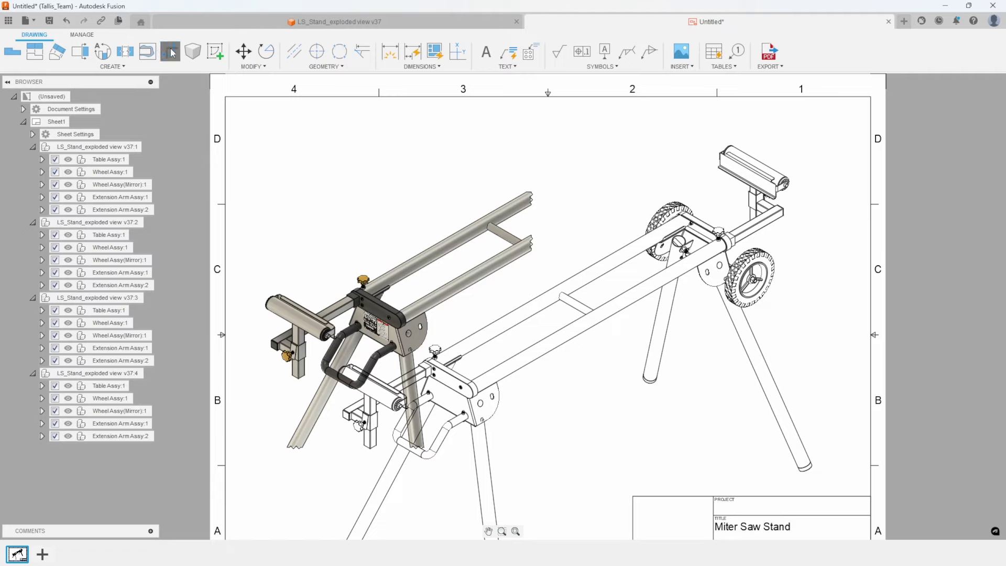
pyautogui.moveTo(586, 251); pyautogui.dragTo(495, 206)
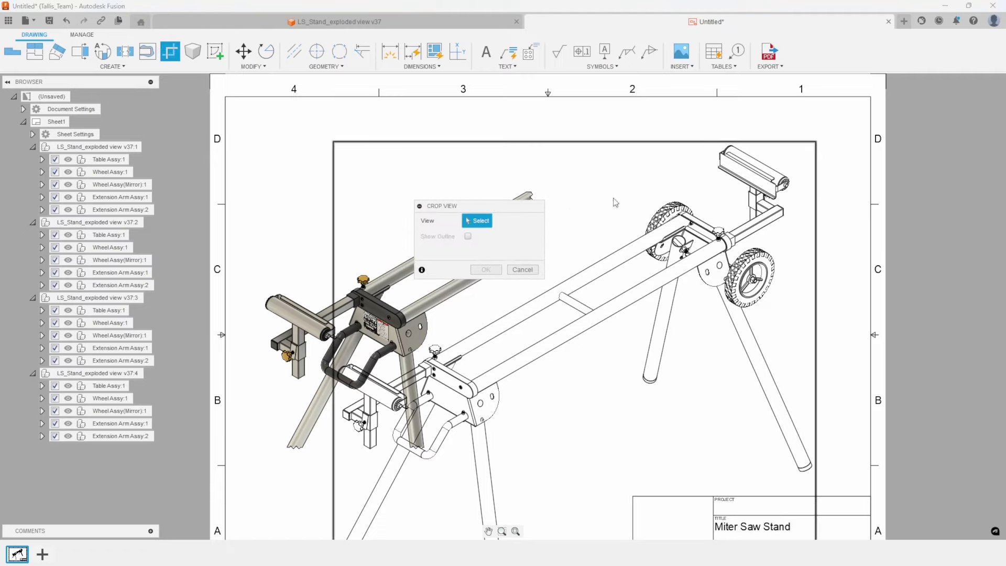
pyautogui.click(778, 163)
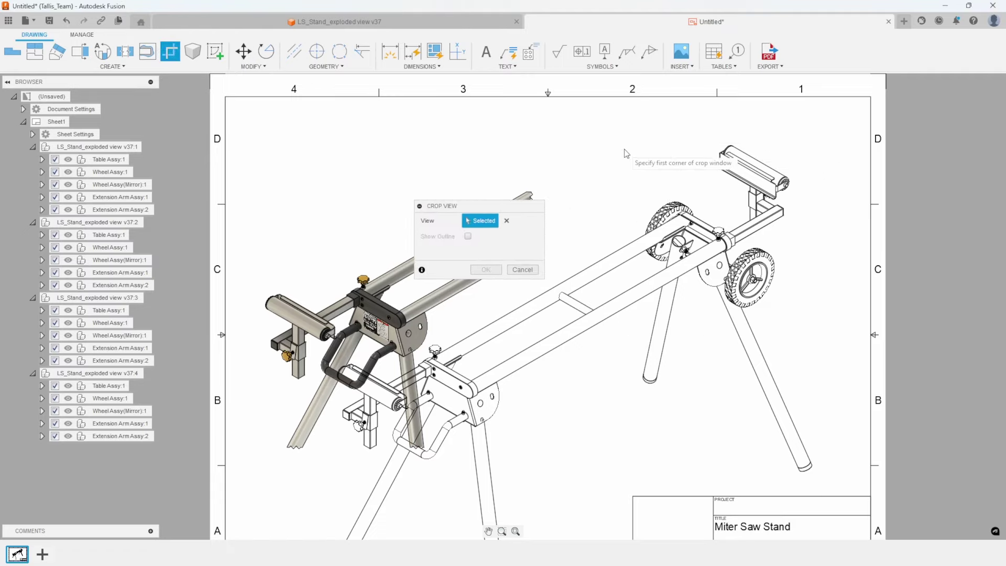
pyautogui.click(619, 133)
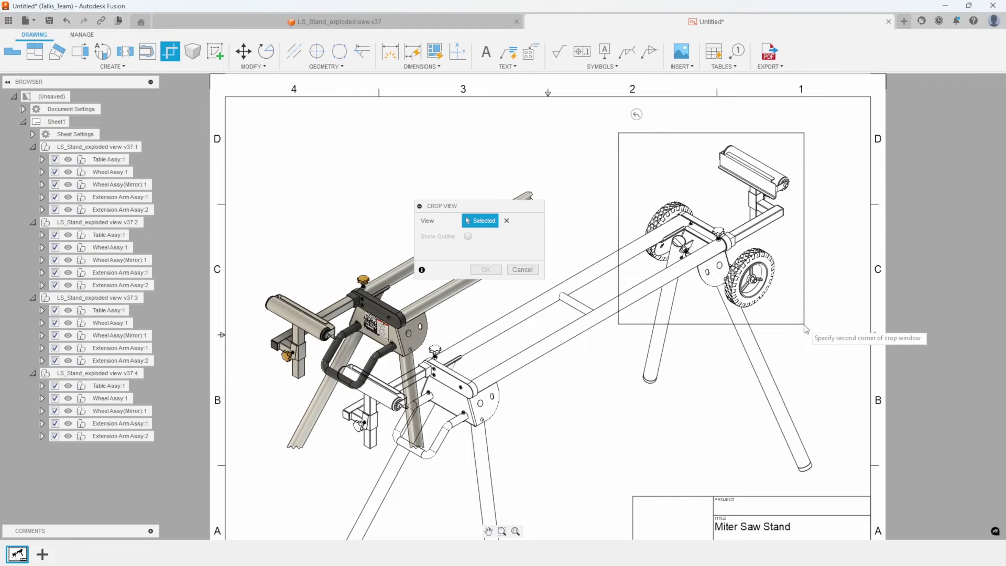
pyautogui.click(820, 334)
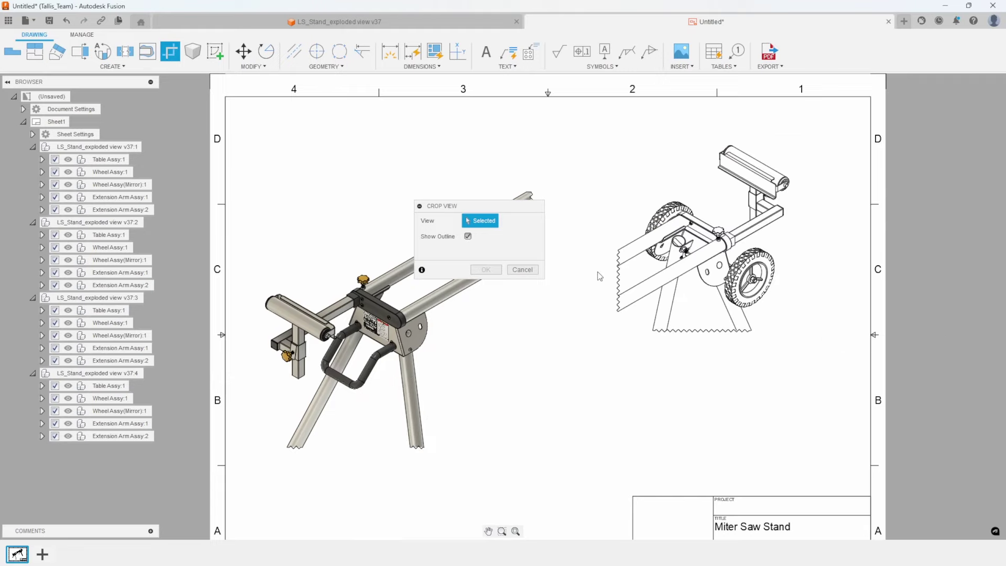
# Turn off the outline for the wheeled-end crop and finish the Crop View.
pyautogui.click(471, 238)
pyautogui.click(469, 236)
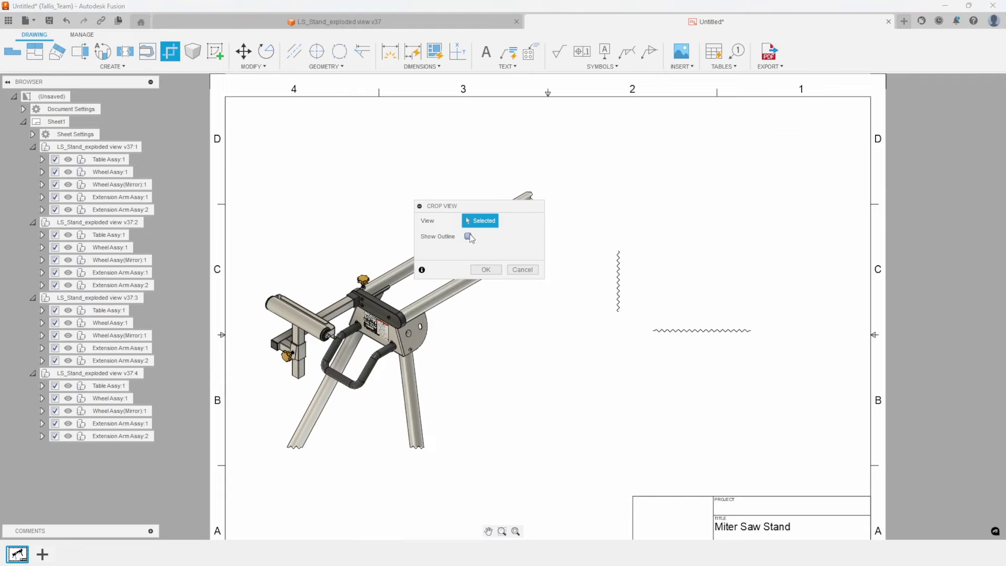
pyautogui.click(486, 270)
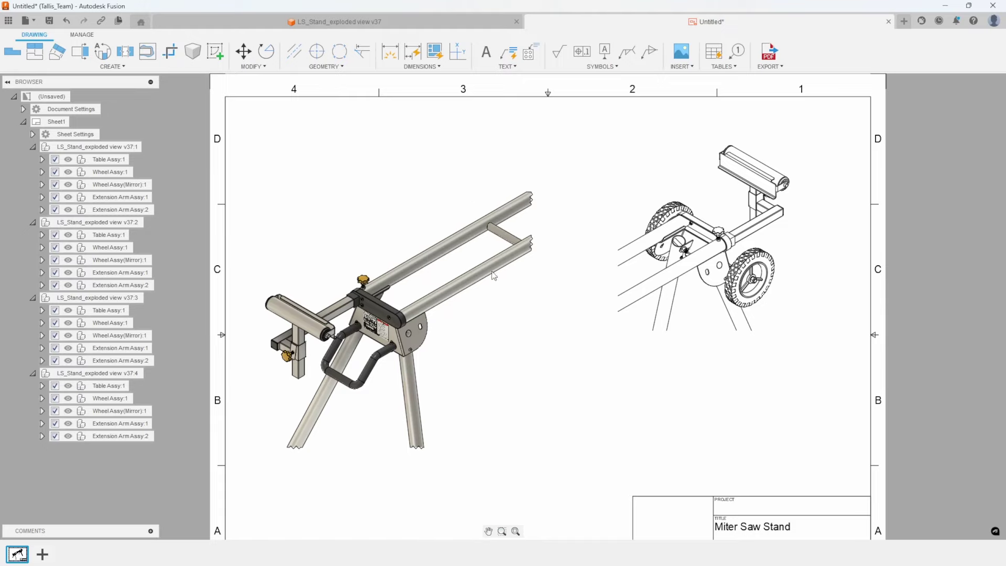
# Set the wheeled-end cropped view's style to Shaded and move the view down and slightly left on the sheet.
pyautogui.rightClick(765, 145)
pyautogui.click(806, 131)
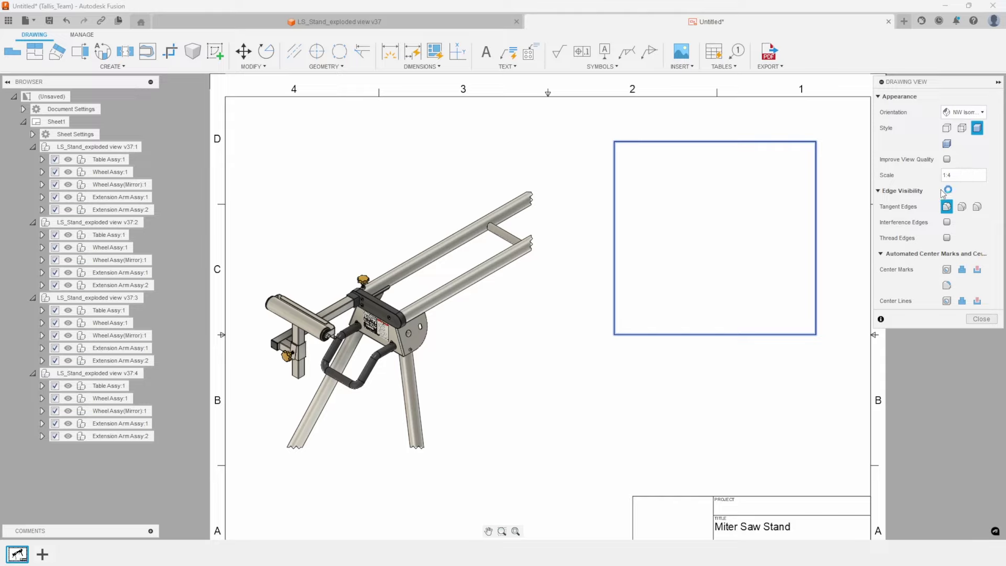
pyautogui.click(972, 319)
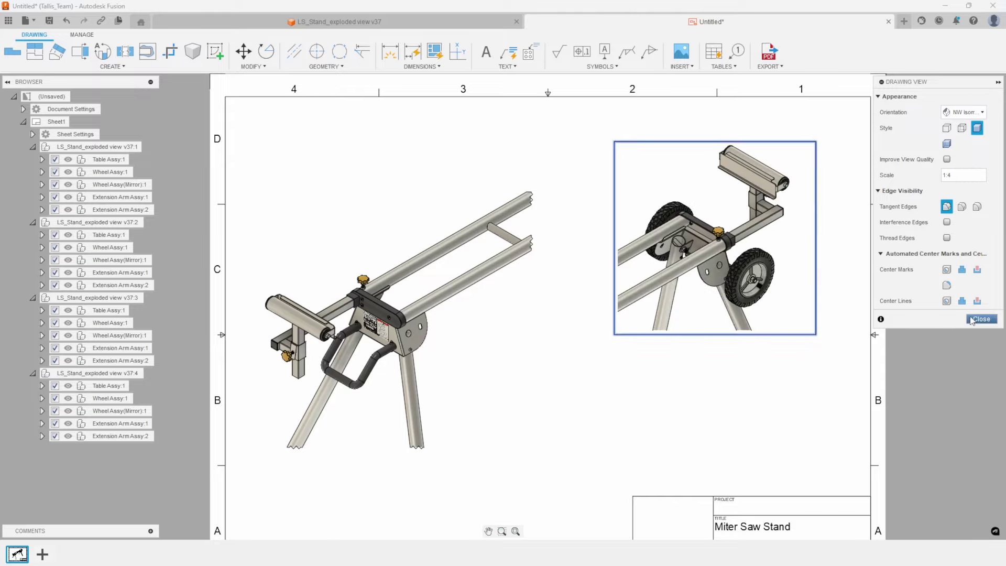
pyautogui.moveTo(727, 241); pyautogui.dragTo(694, 330)
pyautogui.click(695, 331)
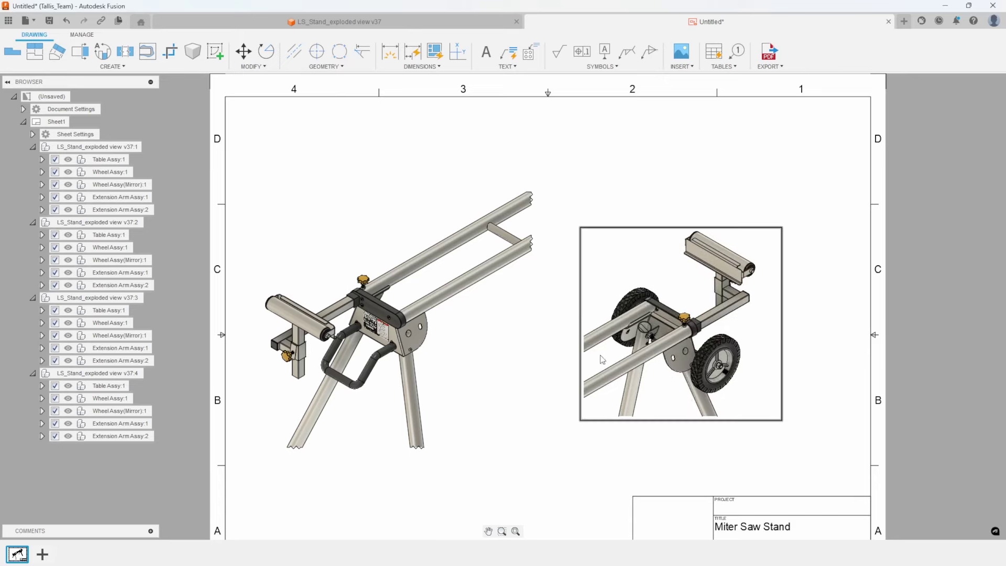
# Reduce the handle-end view's crop boundary by moving its upper-right corner inward, keeping the handle, both legs and only short rail sections.
pyautogui.click(495, 196)
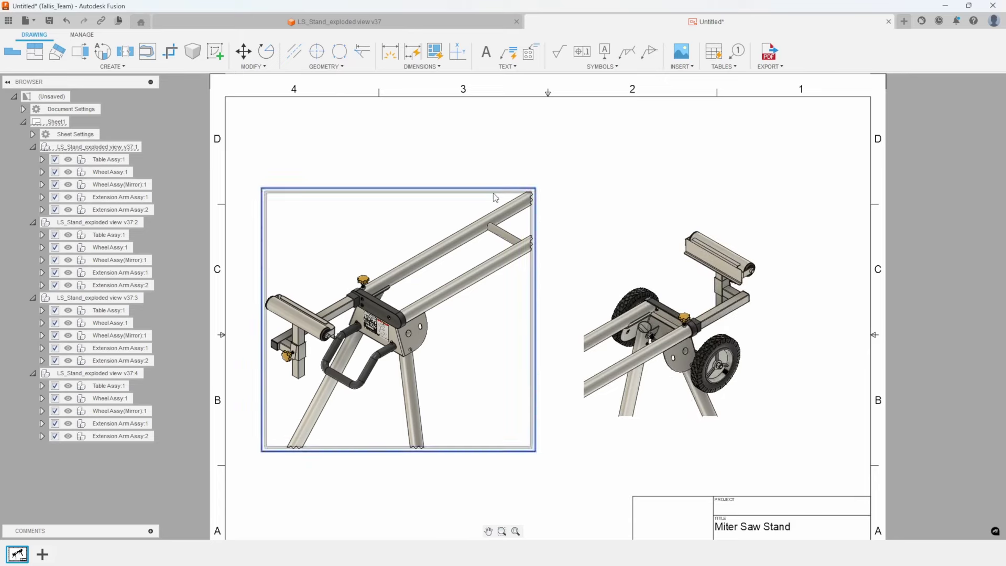
pyautogui.click(530, 193)
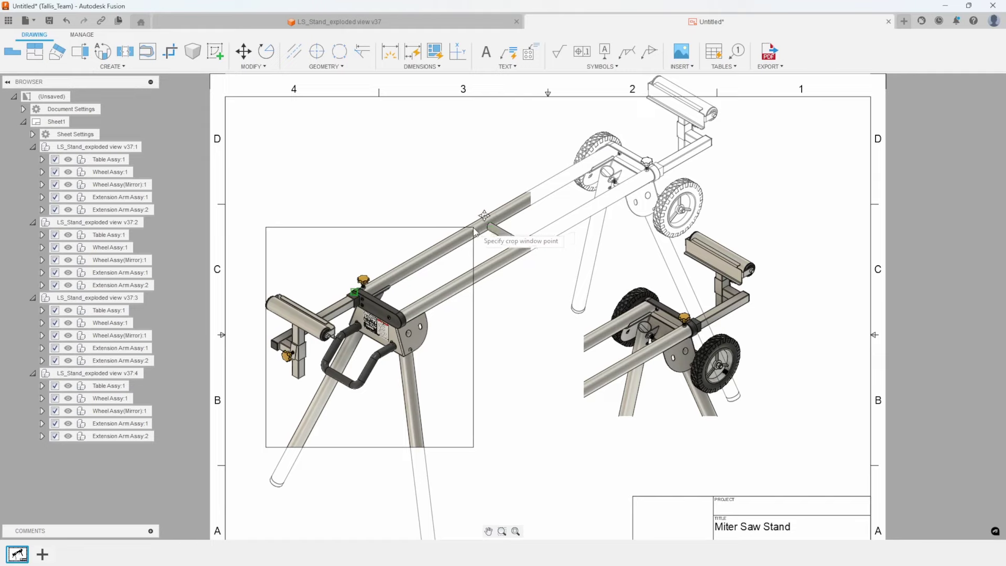
pyautogui.click(360, 303)
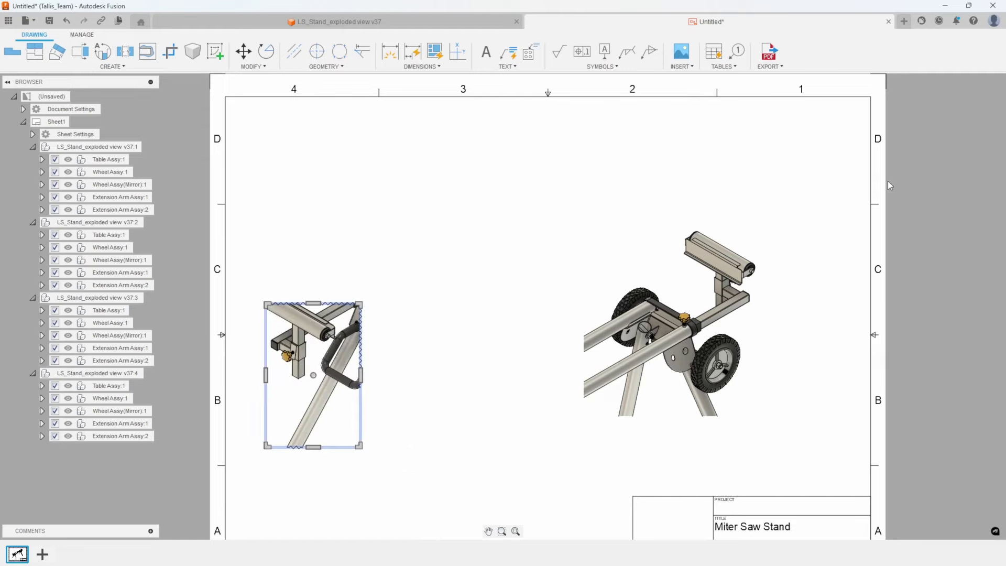
pyautogui.click(361, 305)
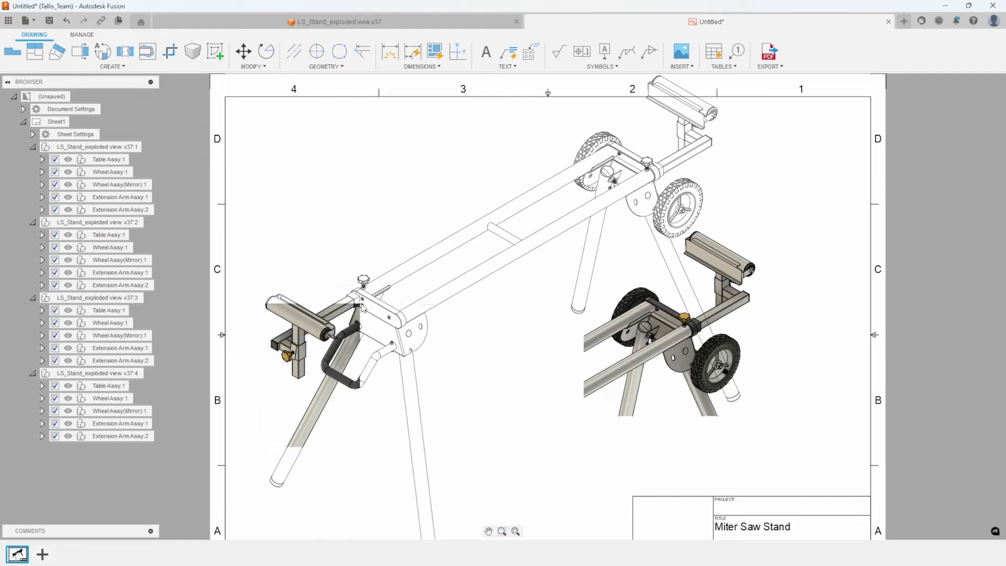
pyautogui.click(472, 241)
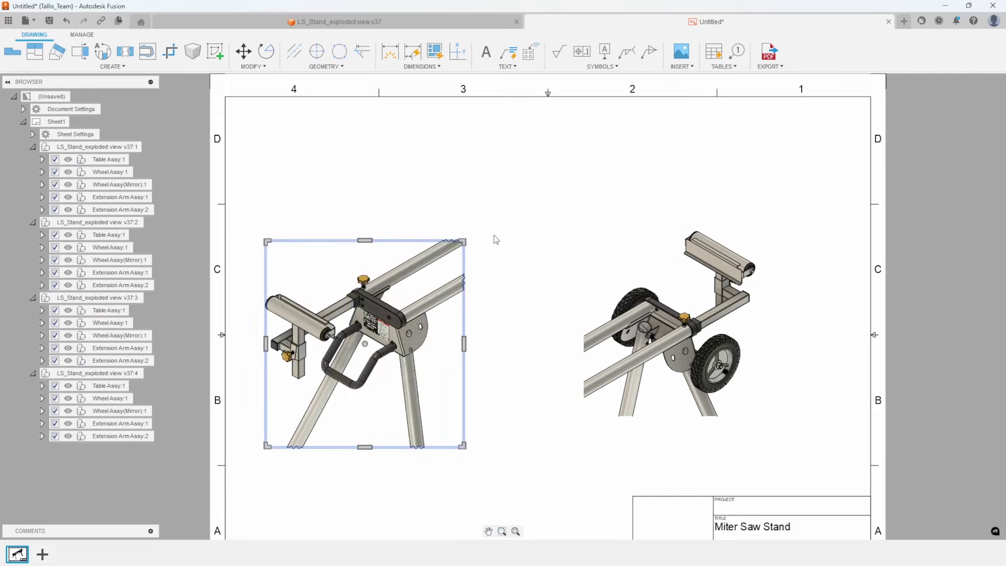
pyautogui.click(508, 222)
# Reposition both cropped views closer together, moving the handle-end view right and the wheeled-end view slightly down and left.
pyautogui.moveTo(398, 340); pyautogui.dragTo(437, 334)
pyautogui.moveTo(681, 301); pyautogui.dragTo(664, 317)
pyautogui.click(663, 317)
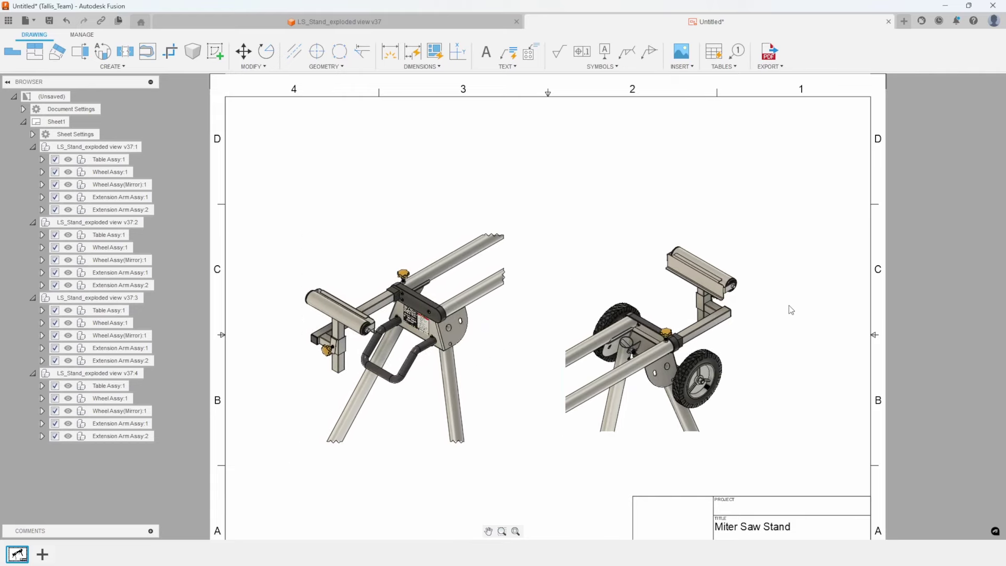
# Try to create a detail view from the cropped handle-end view.
pyautogui.scroll(-3, 912, 375)
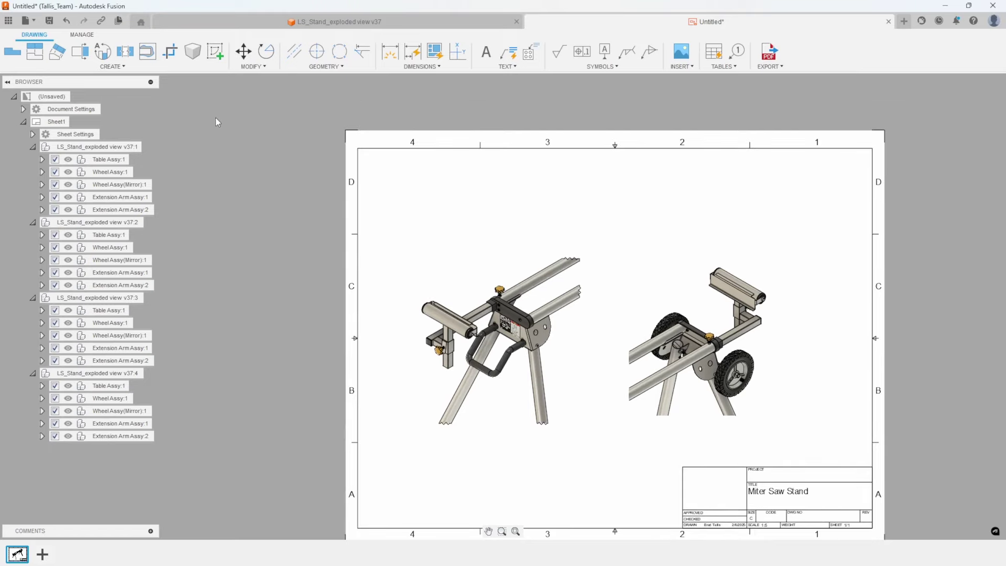
pyautogui.click(102, 51)
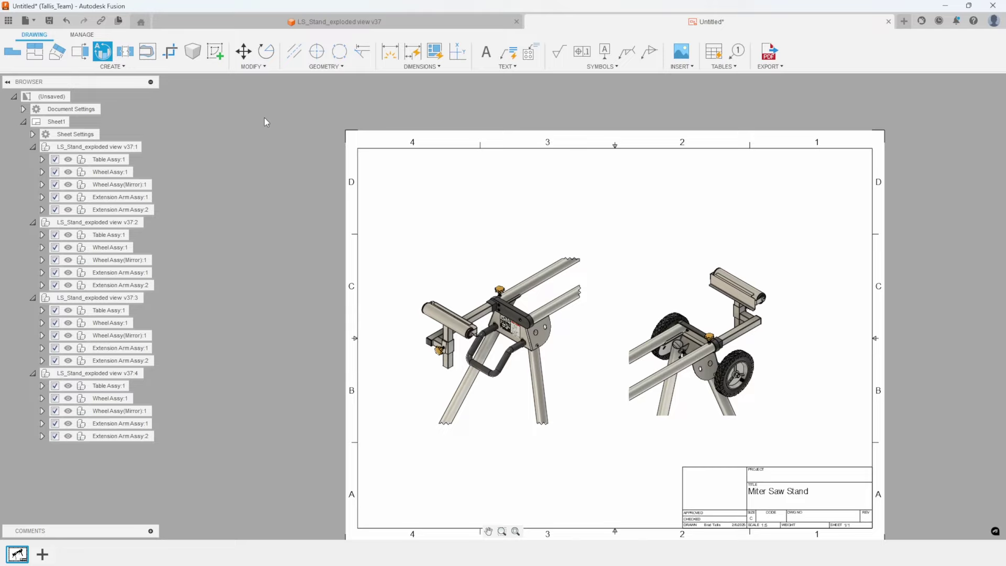
pyautogui.click(521, 300)
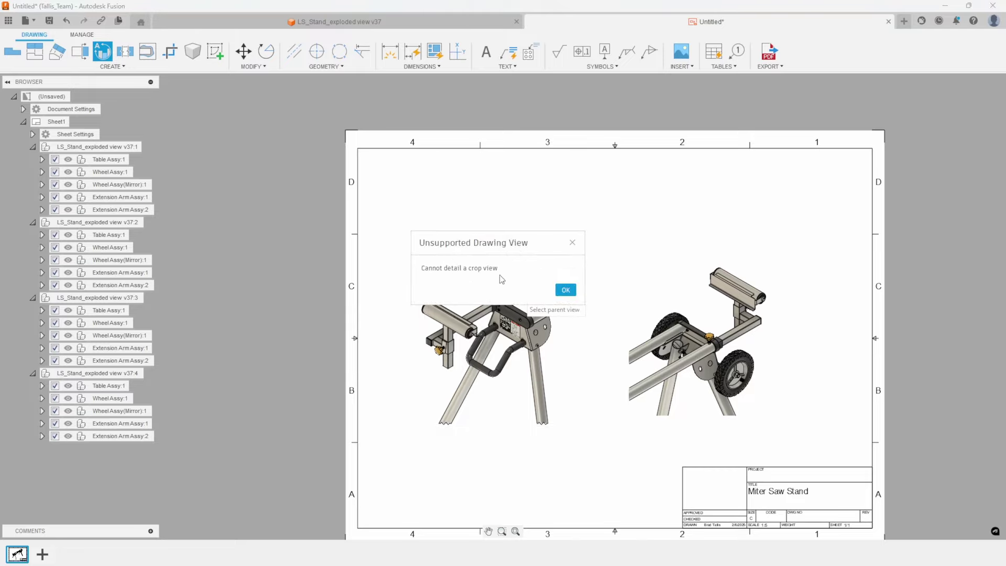
pyautogui.click(565, 290)
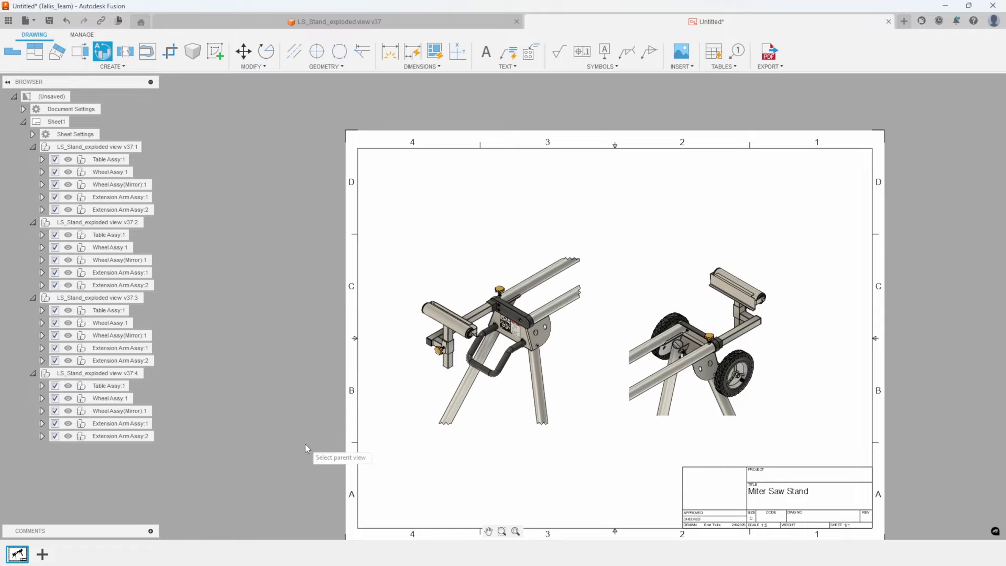